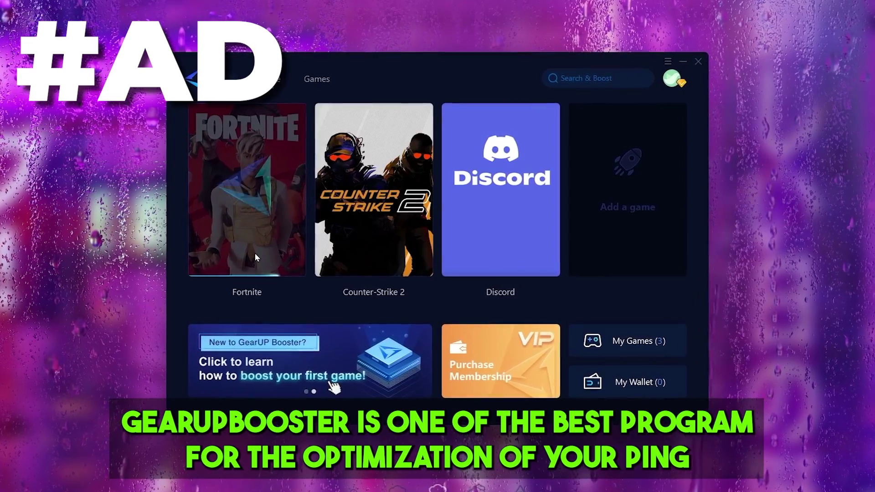
Step: Open Fortnite's boost page, scroll through the Middle East node list, and follow the download link
click(258, 251)
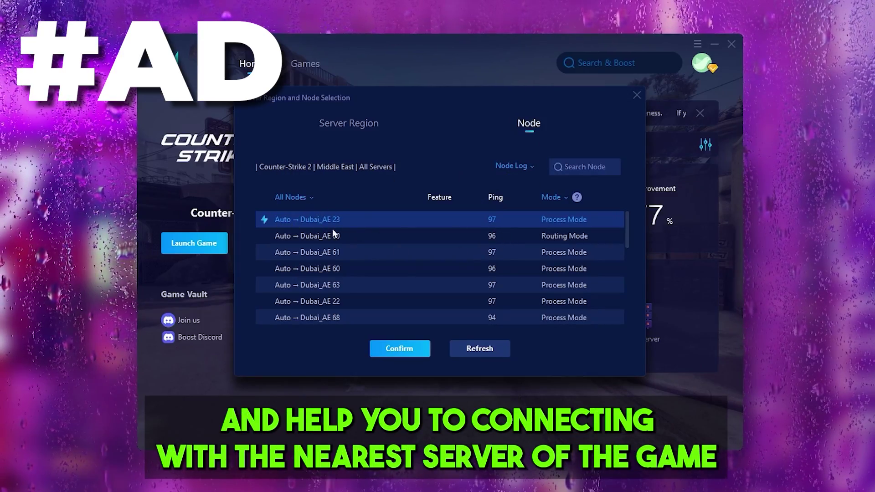
scroll(305, 256, down, 5)
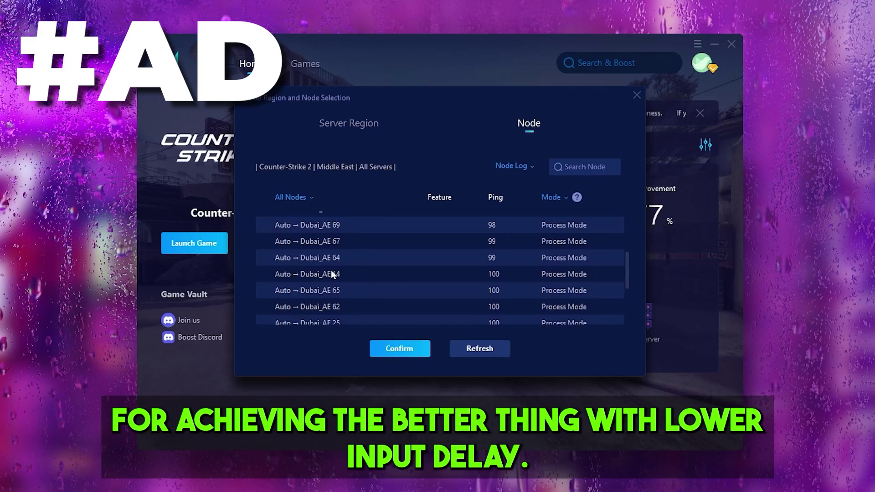
scroll(362, 272, down, 2)
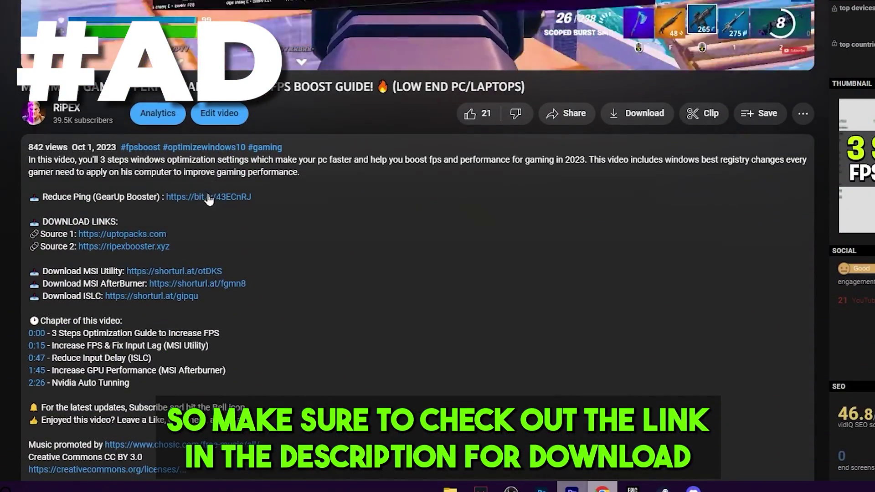
click(208, 380)
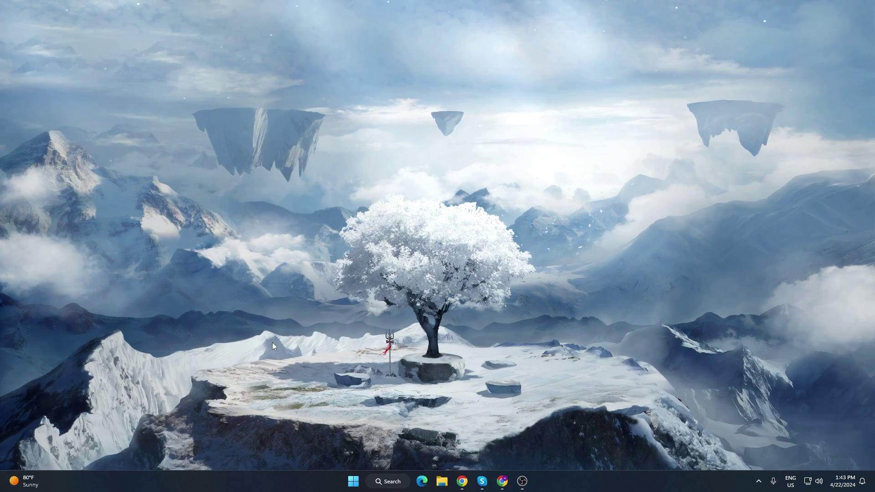
Step: Launch gpedit.msc and set System › Power Management › Power Throttling Settings › Turn off Power Throttling to Enabled
key(super+r)
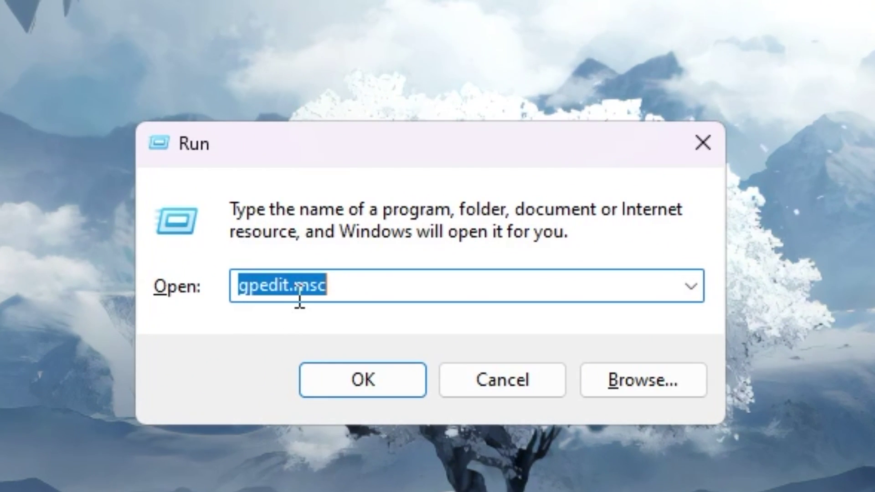
click(367, 393)
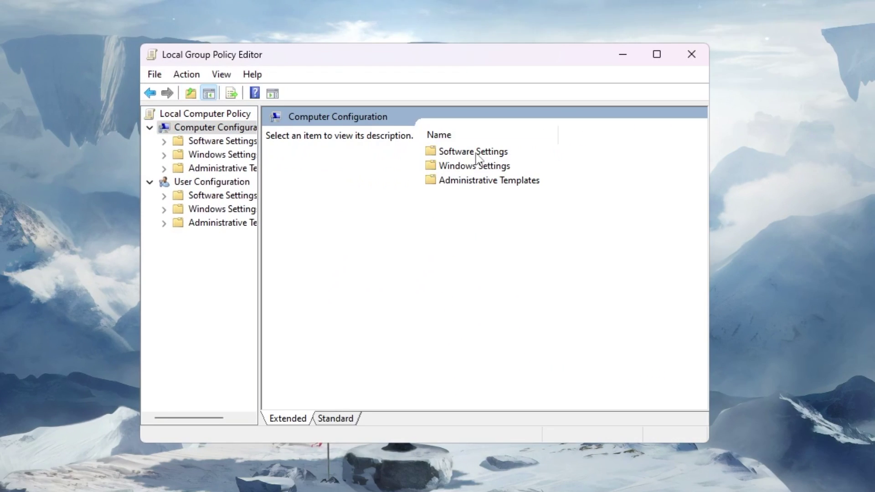
double_click(479, 184)
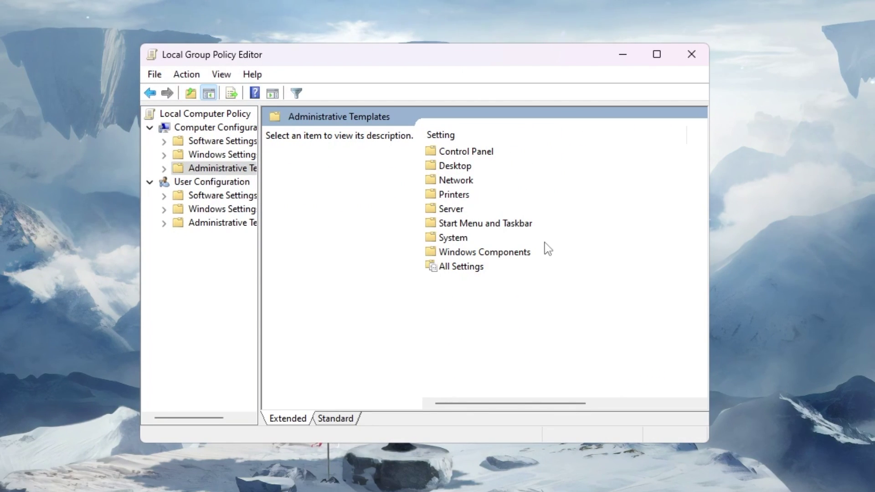
double_click(452, 239)
scroll(484, 207, down, 8)
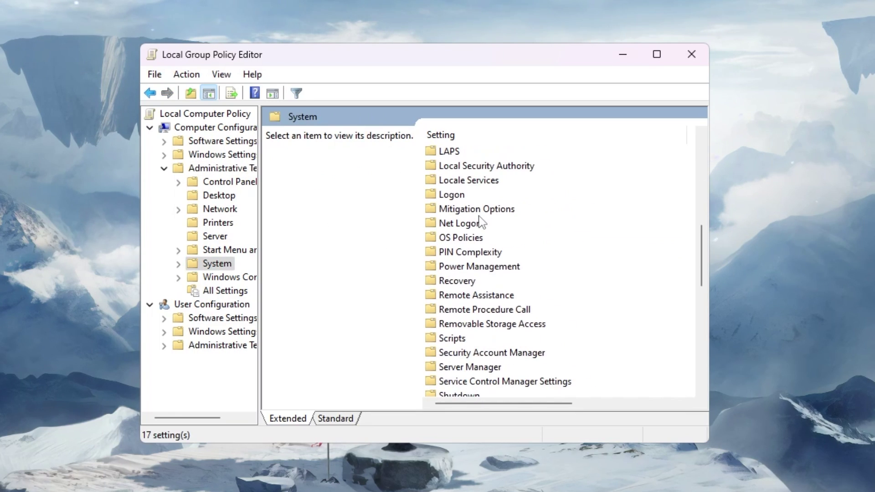
double_click(466, 268)
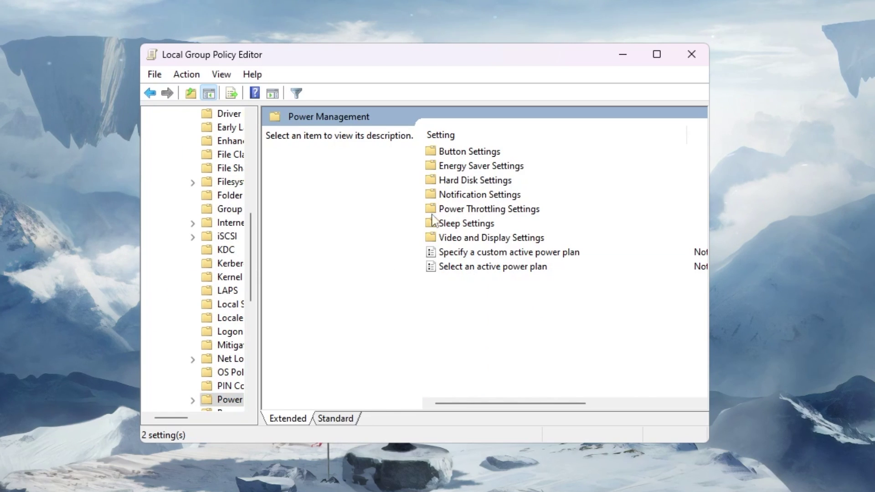
double_click(457, 211)
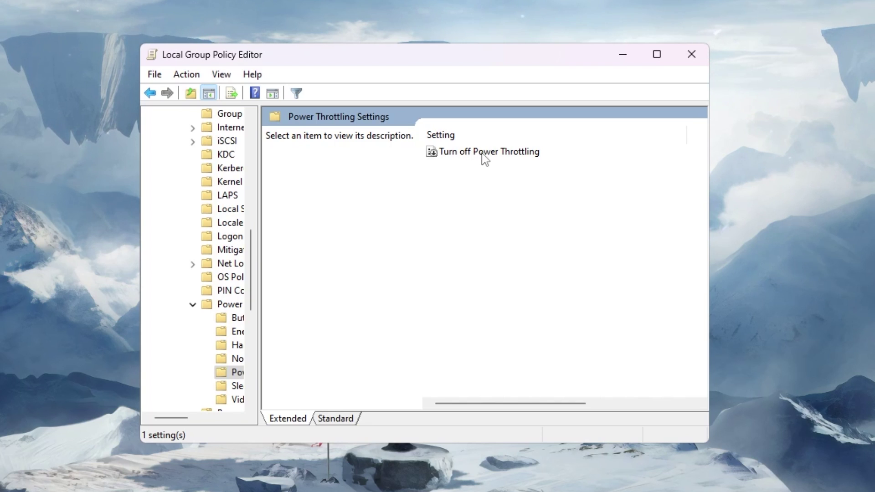
double_click(479, 152)
click(179, 109)
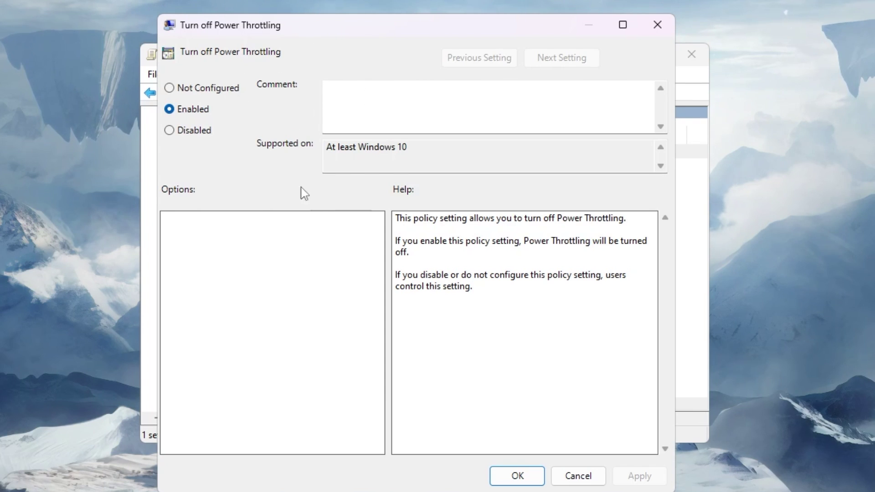
click(519, 477)
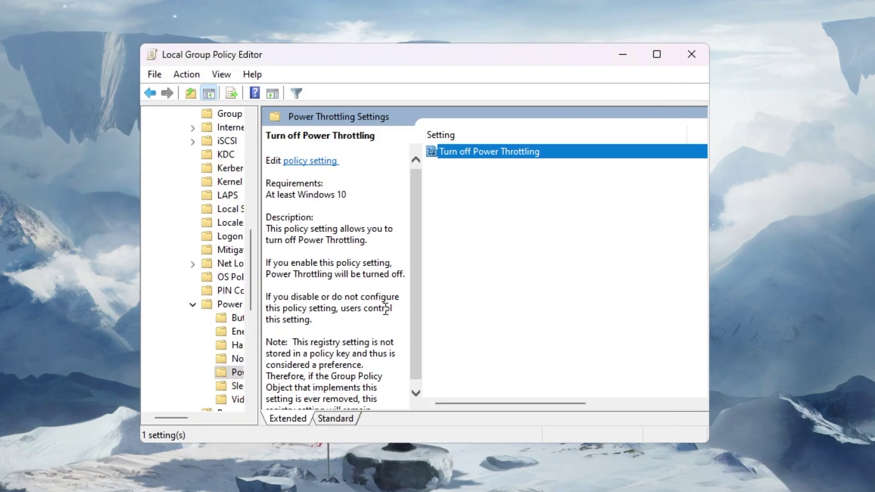
Step: Close the policy editor, open windows debloater.txt from the desktop, and select its iwr command
click(692, 55)
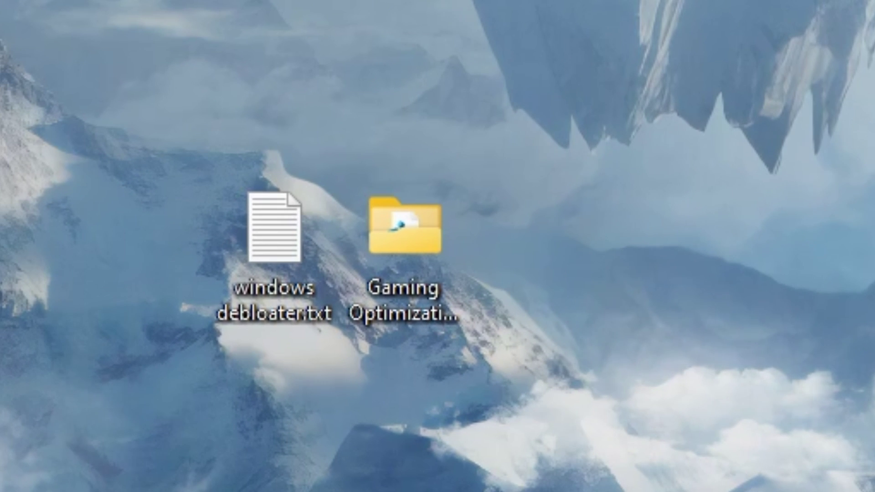
drag(63, 72, 663, 445)
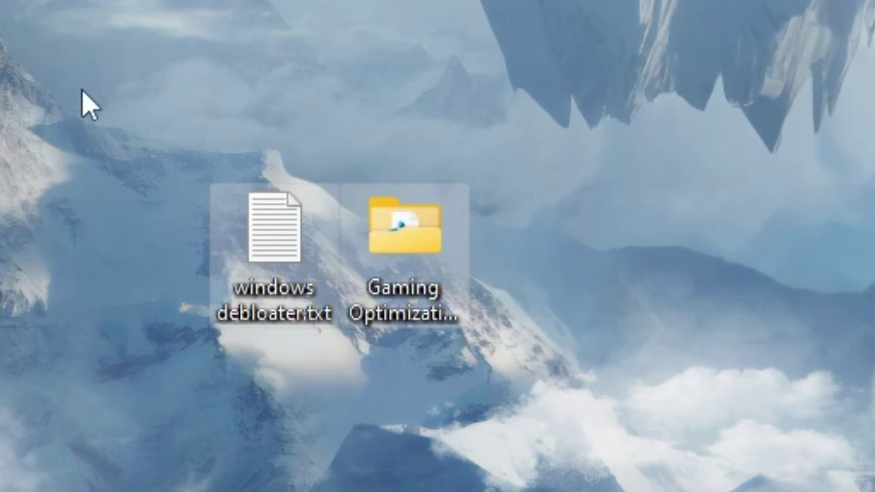
drag(82, 90, 713, 382)
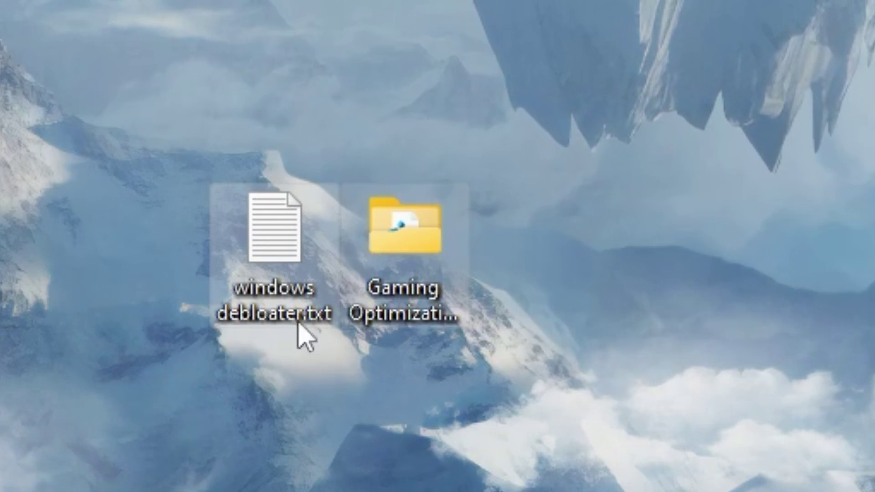
click(287, 273)
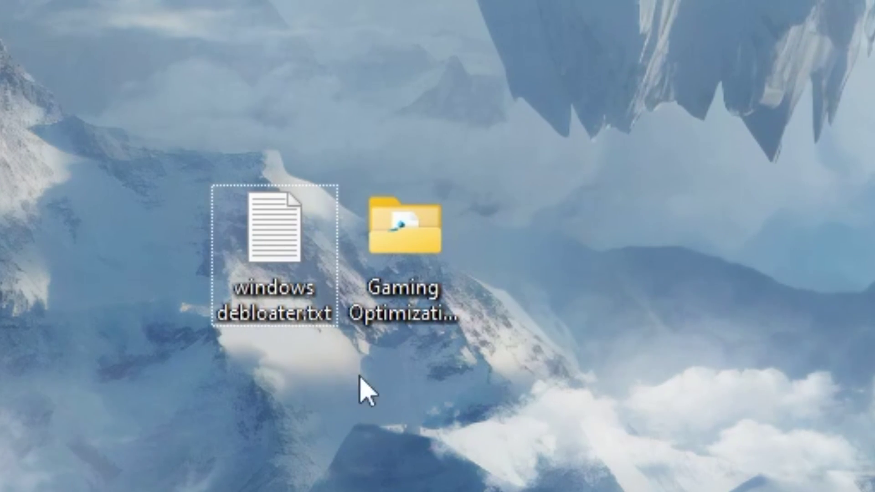
key(Return)
key(ctrl+a)
key(super+c)
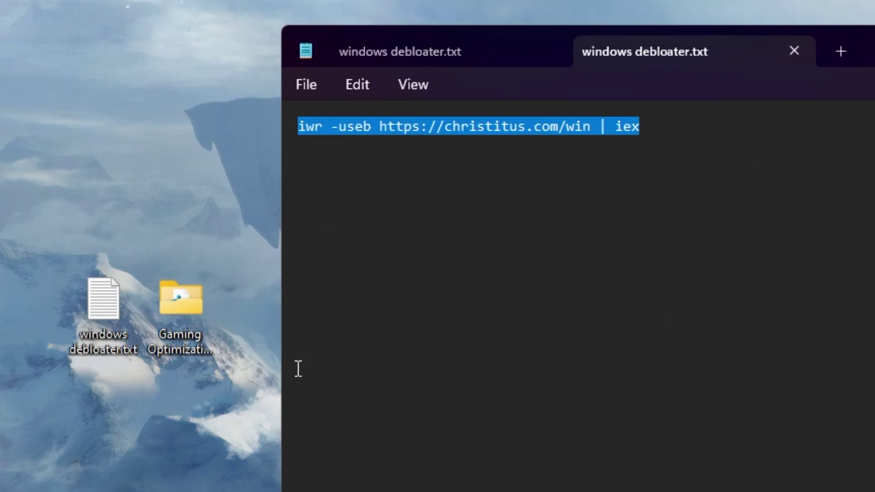
key(super)
text(pow)
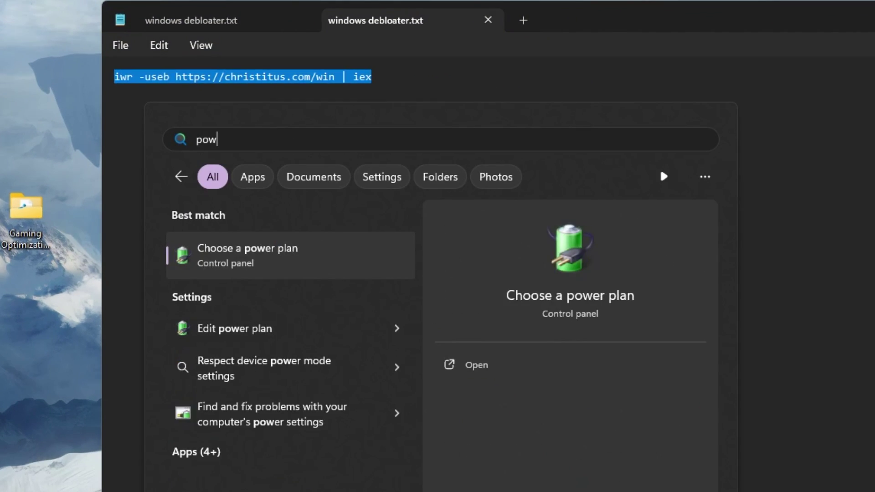
text(ershell)
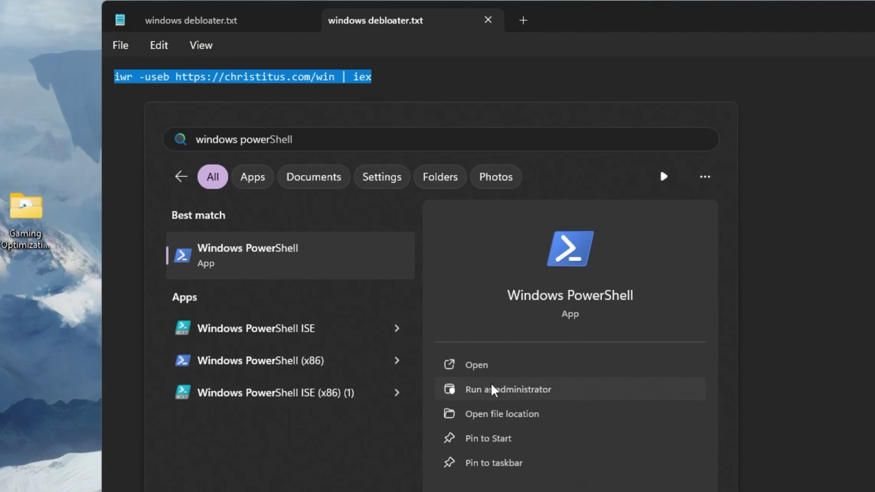
click(508, 388)
click(354, 410)
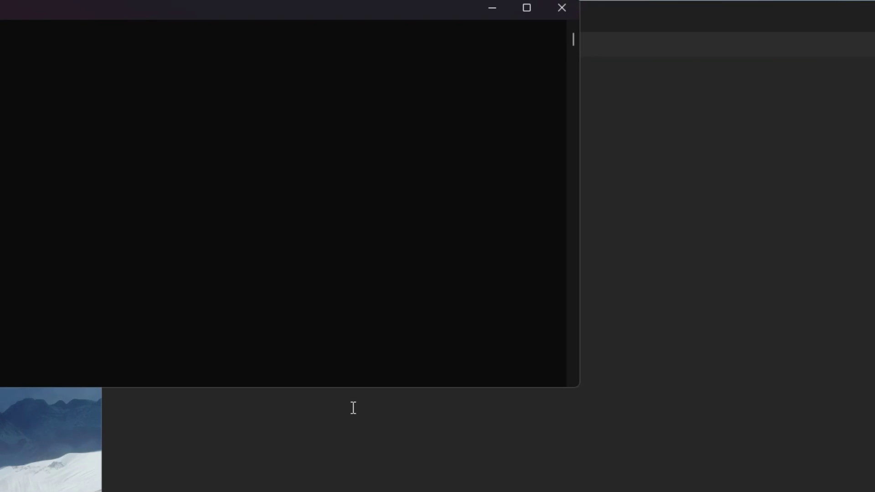
right_click(541, 205)
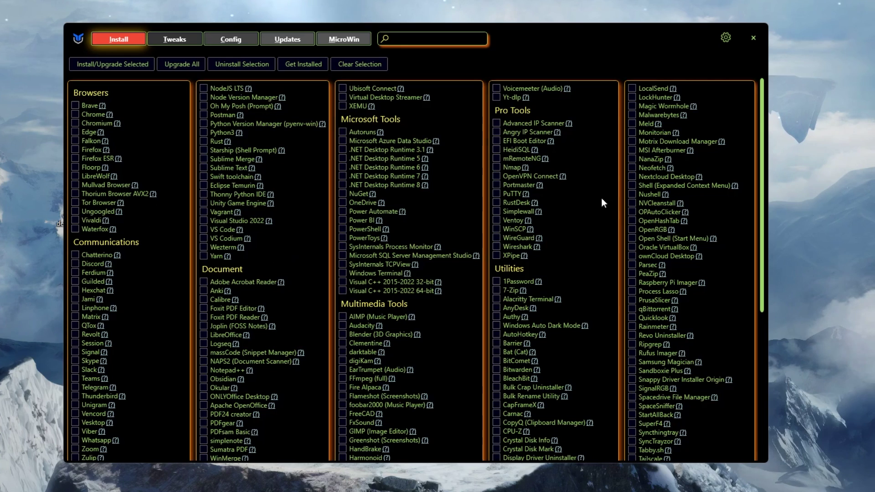
Step: On the Tweaks page, apply the Desktop recommended selection of essential tweaks
click(161, 39)
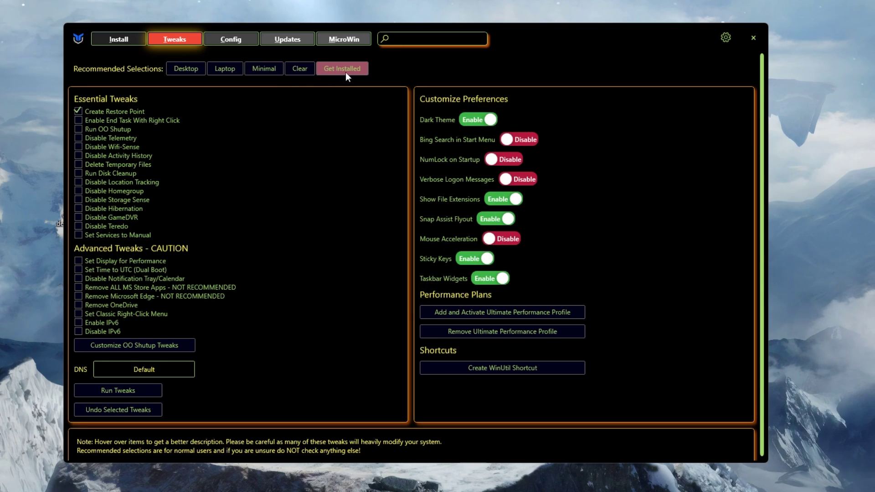
click(188, 71)
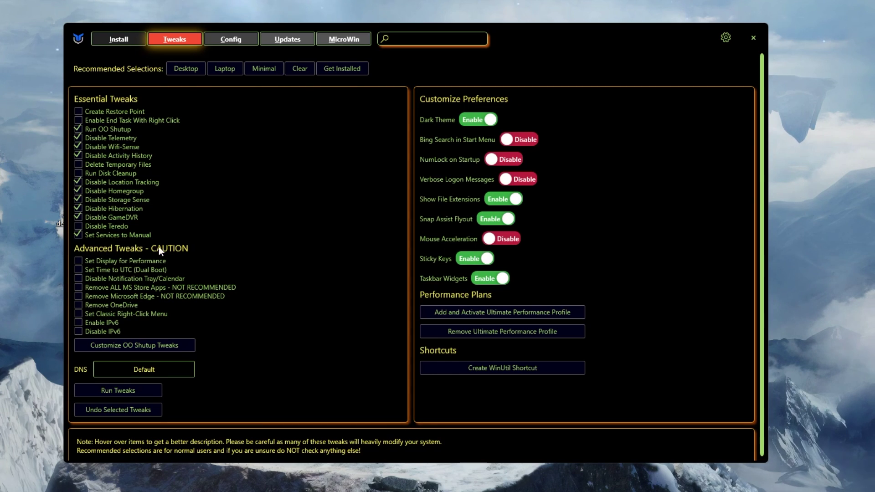
Step: Tick Set Display for Performance, Disable Notification Tray/Calendar and Remove OneDrive; untick Remove ALL MS Store Apps
click(80, 263)
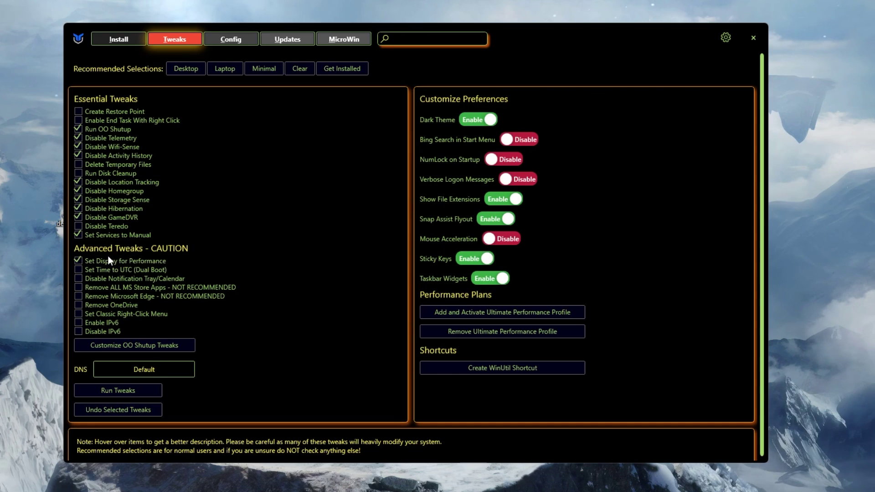
click(81, 280)
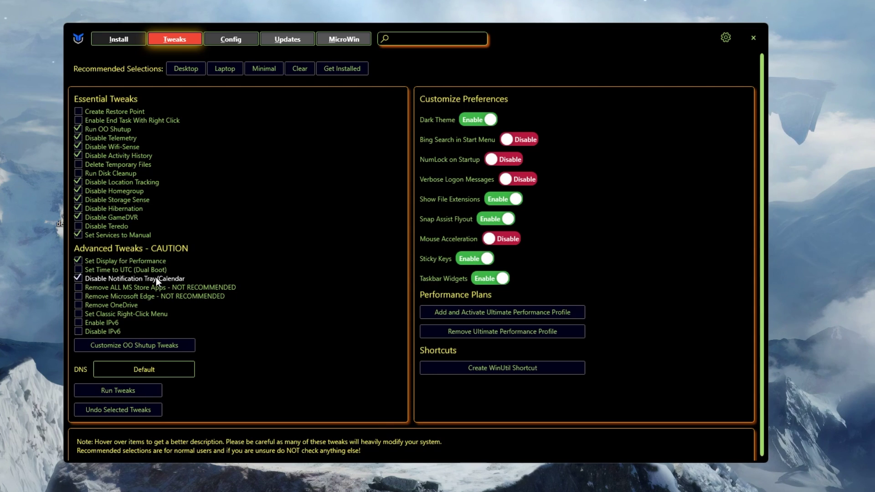
click(78, 287)
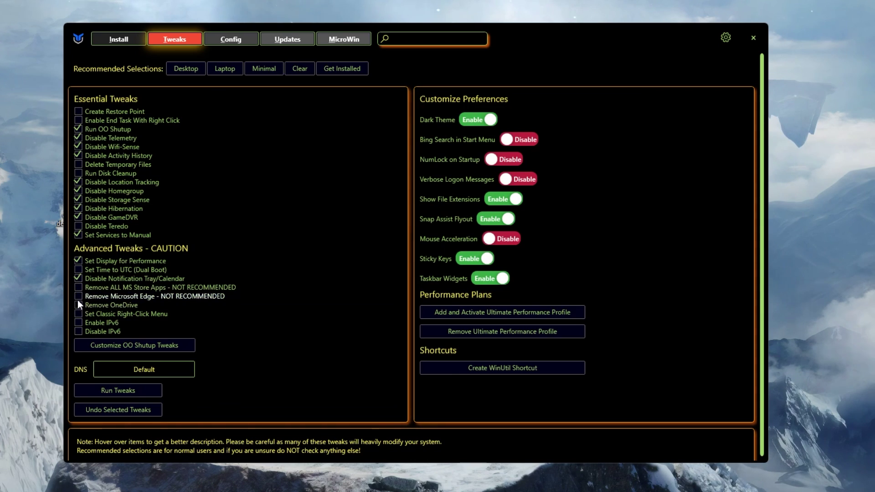
mouse_move(101, 298)
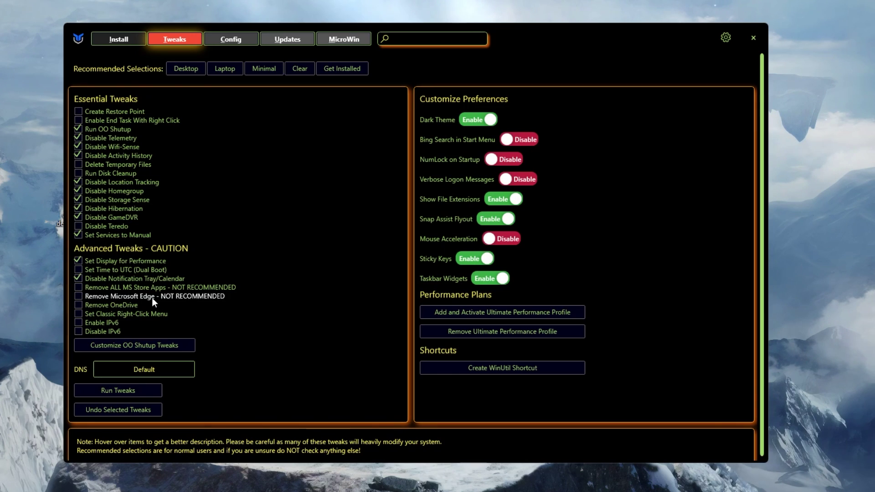
click(79, 305)
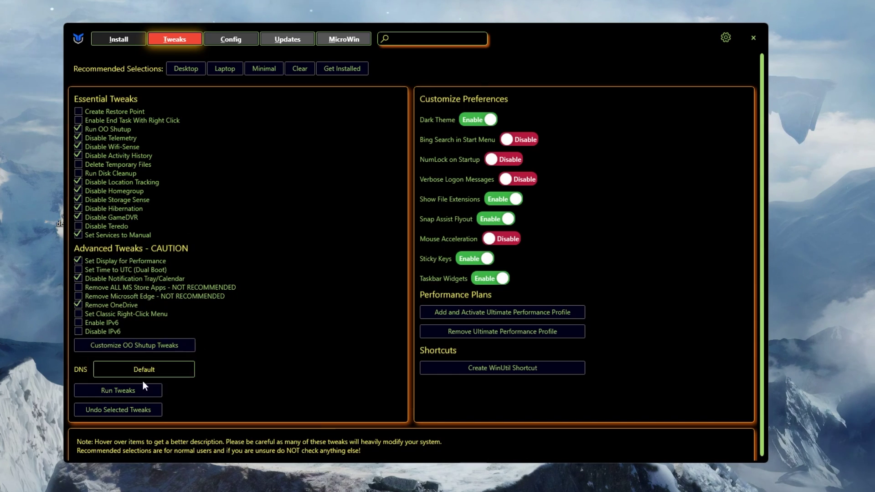
Step: Run the selected tweaks and dismiss the 'Install process is currently running' notice
click(104, 392)
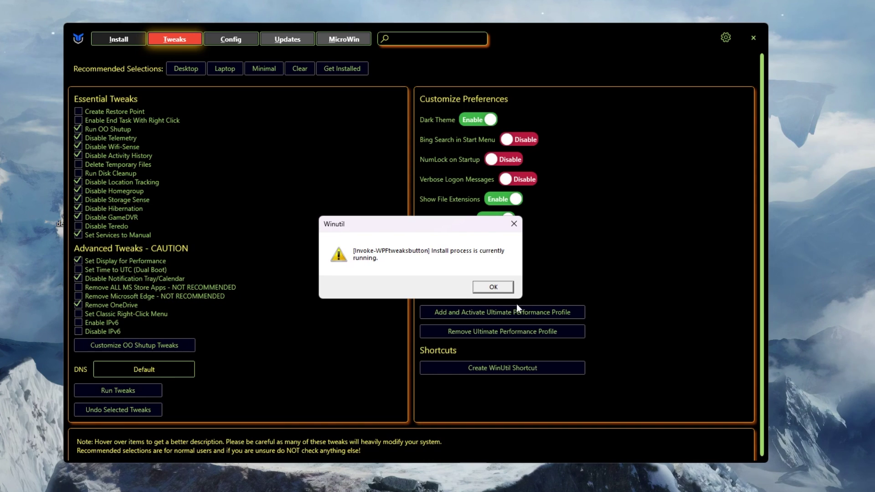
click(493, 287)
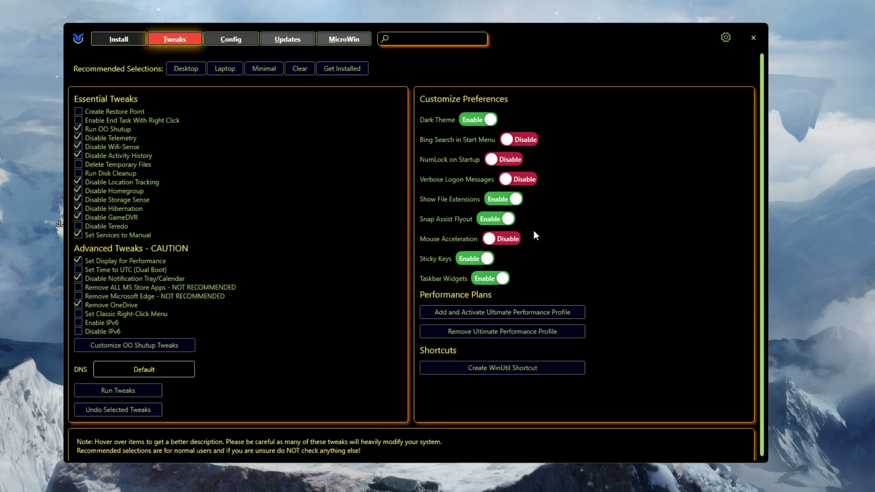
Step: Set Sticky Keys and Taskbar Widgets to Disable, then switch to the Config page
click(475, 259)
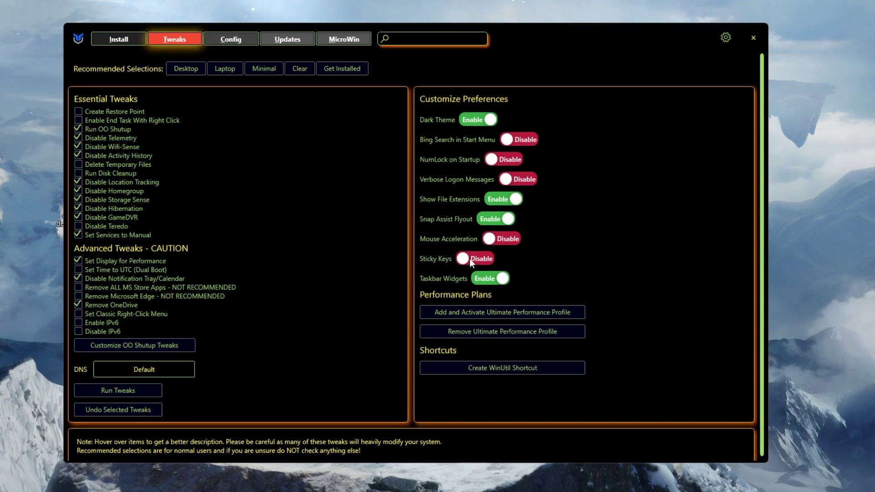
click(488, 278)
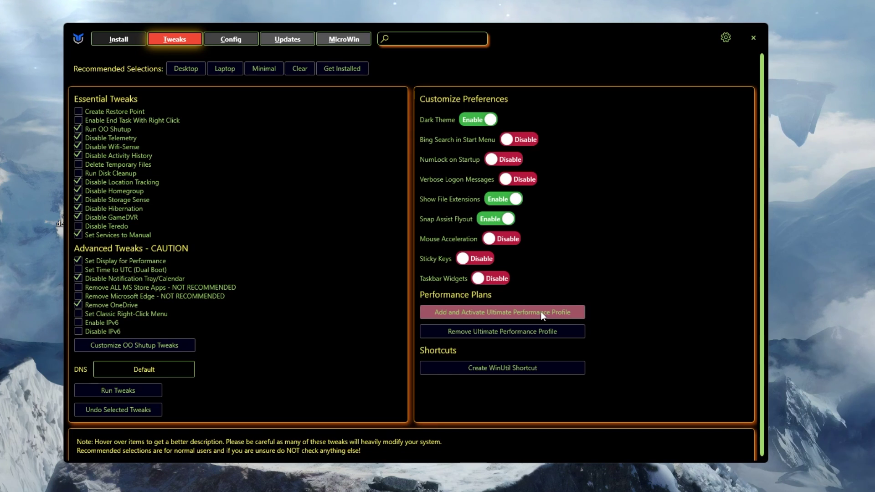
click(228, 36)
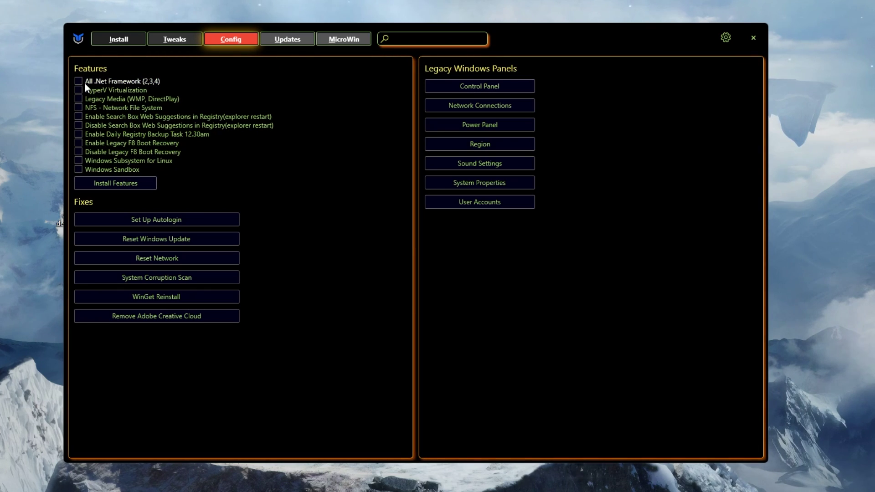
Step: Start the System Corruption Scan under Fixes, then switch to the Updates page
mouse_move(89, 82)
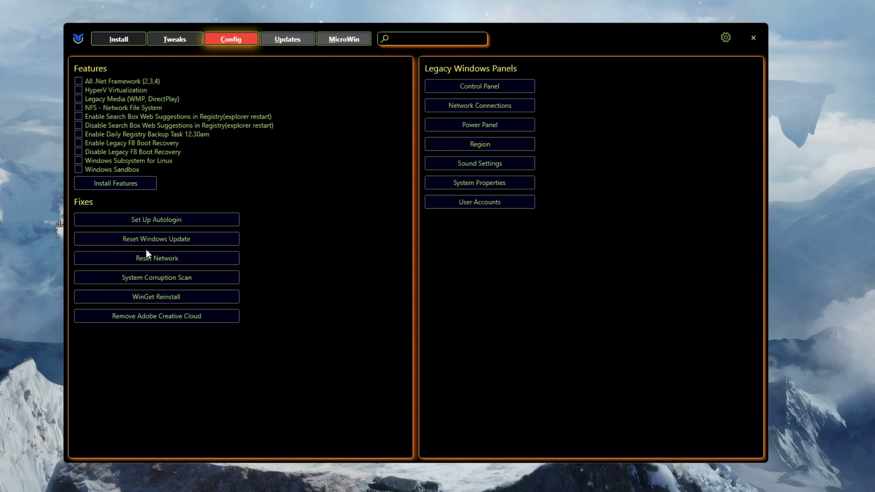
click(115, 279)
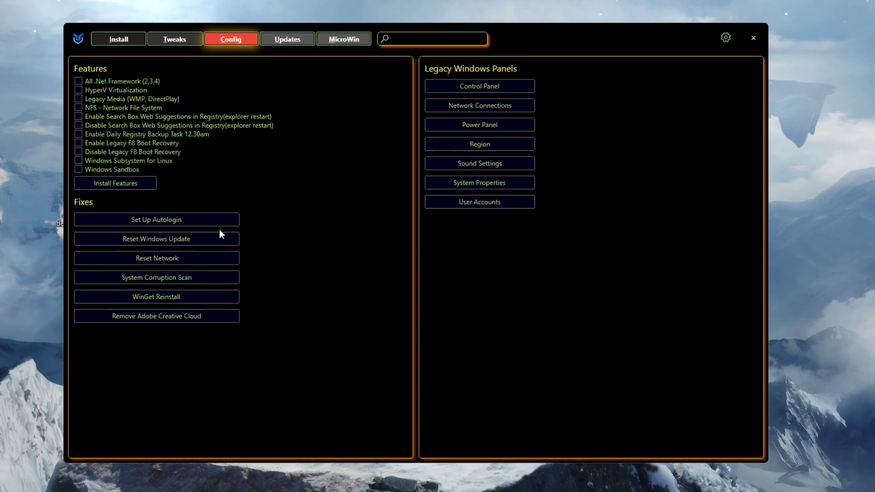
click(290, 34)
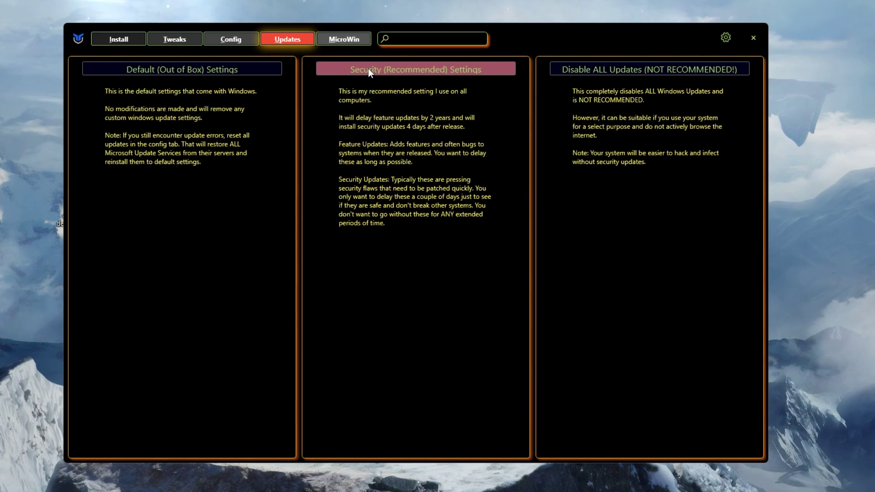
Step: Apply the Security (Recommended) update settings and confirm the loaded-settings notice
click(395, 67)
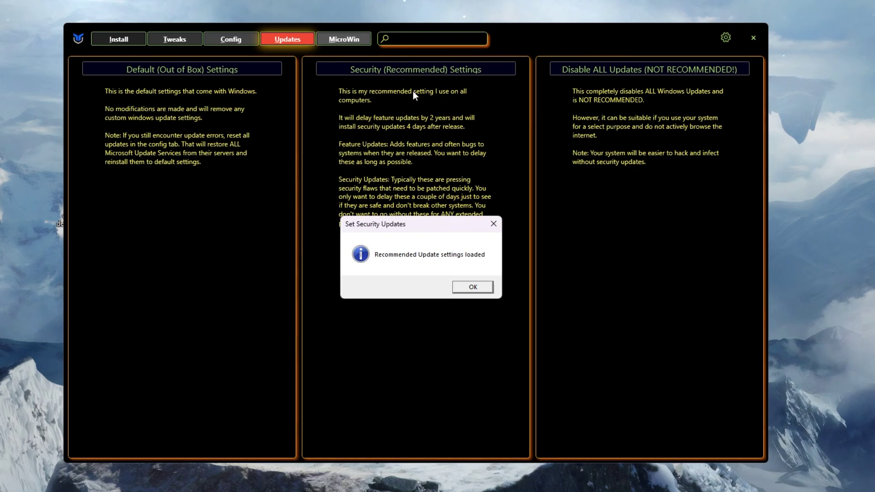
click(477, 289)
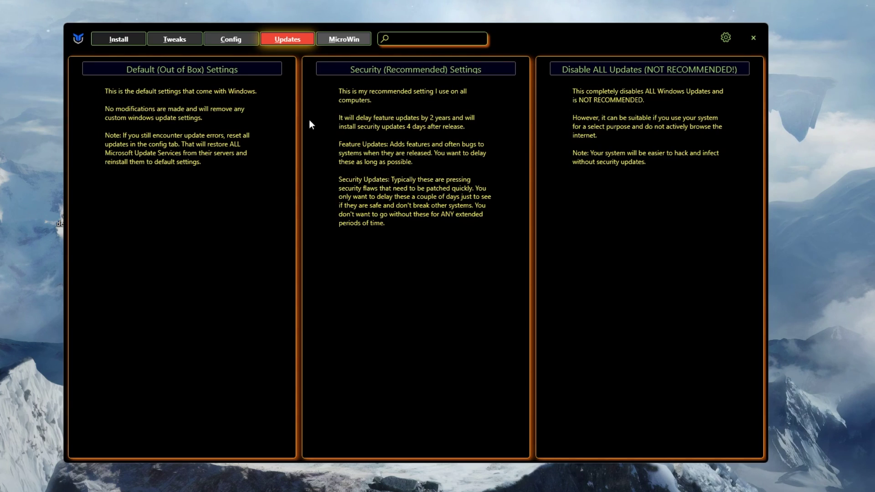
Step: Close WinUtil and merge Disable DVR 1.reg into the registry
click(753, 38)
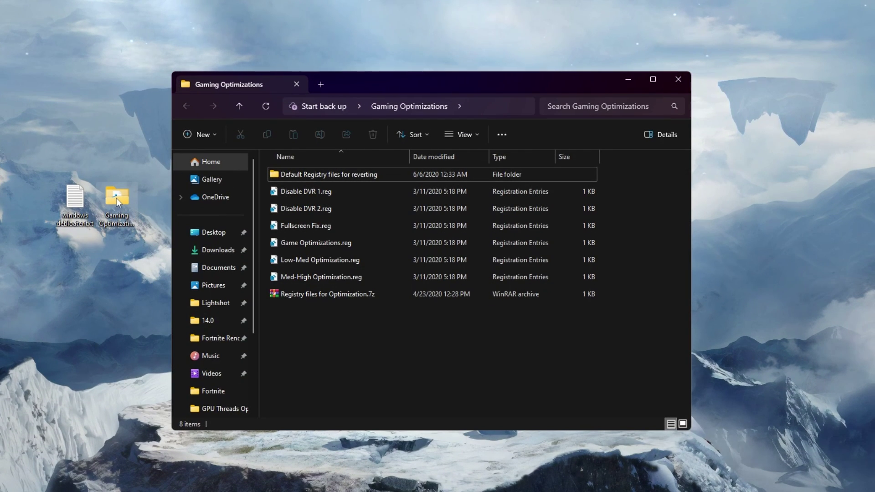
drag(634, 196, 291, 273)
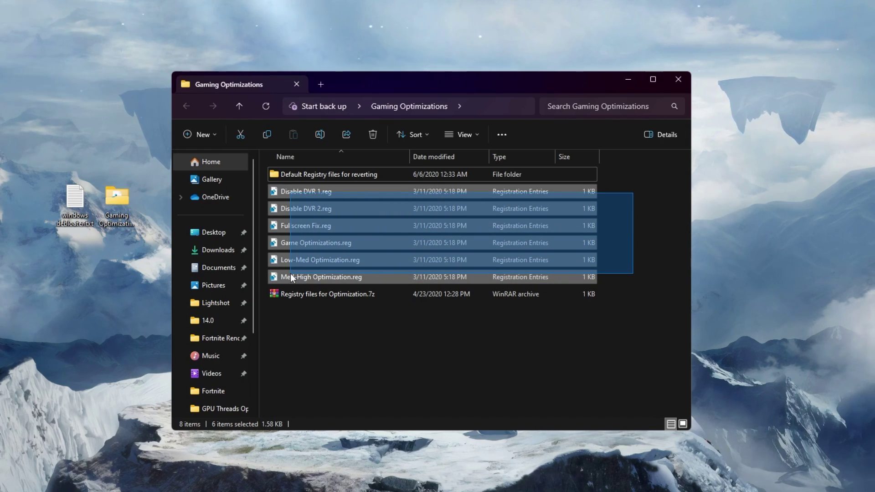
key(Escape)
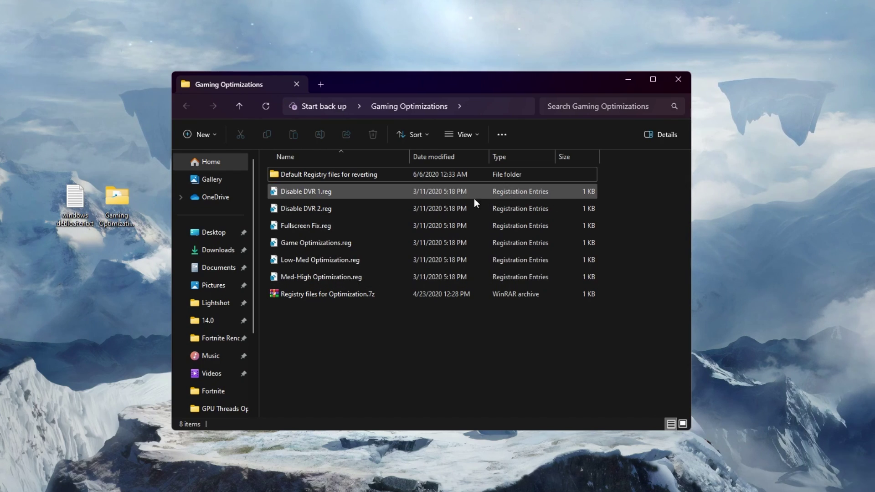
double_click(316, 192)
click(381, 372)
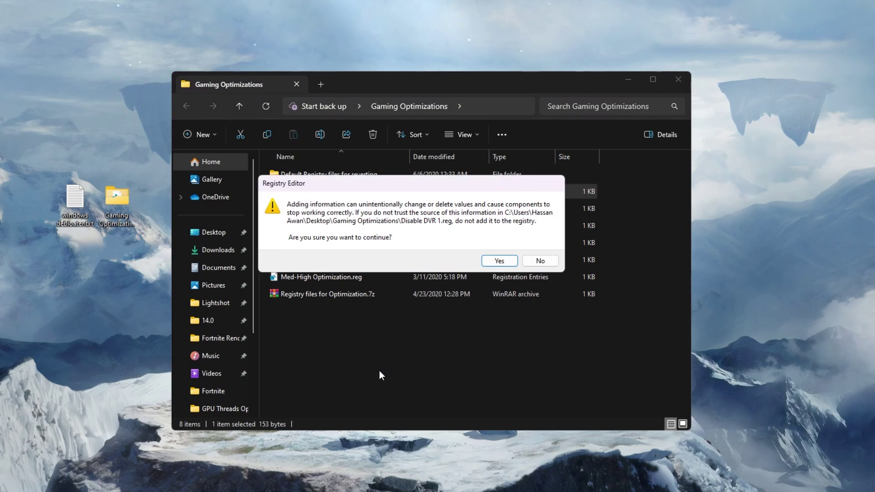
click(499, 261)
click(540, 249)
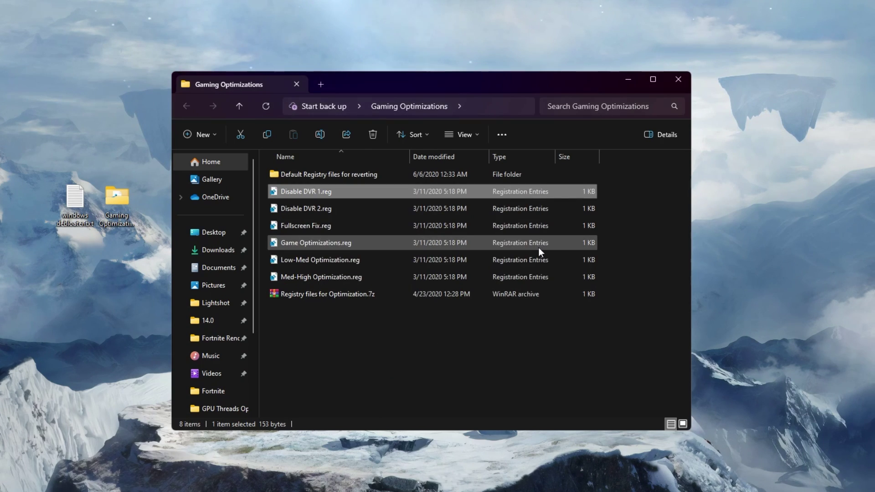
Step: Merge Disable DVR 2.reg and Fullscreen Fix.reg into the registry
double_click(324, 210)
click(371, 372)
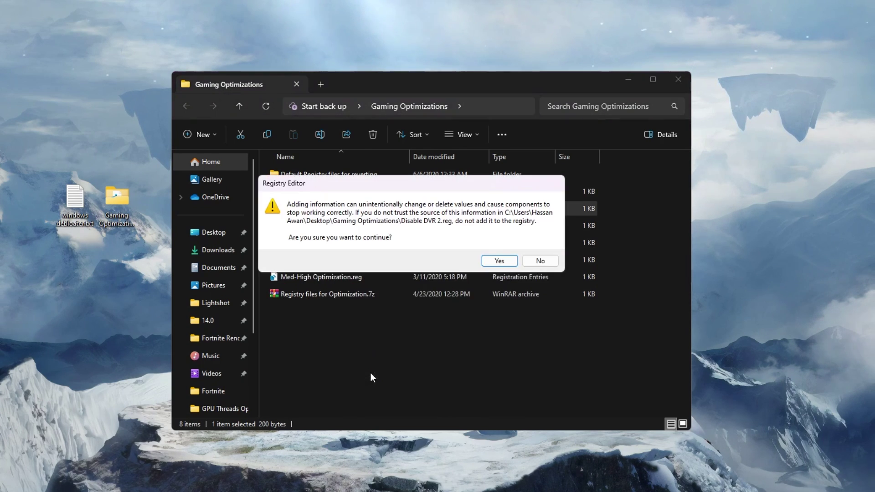
click(500, 261)
click(540, 247)
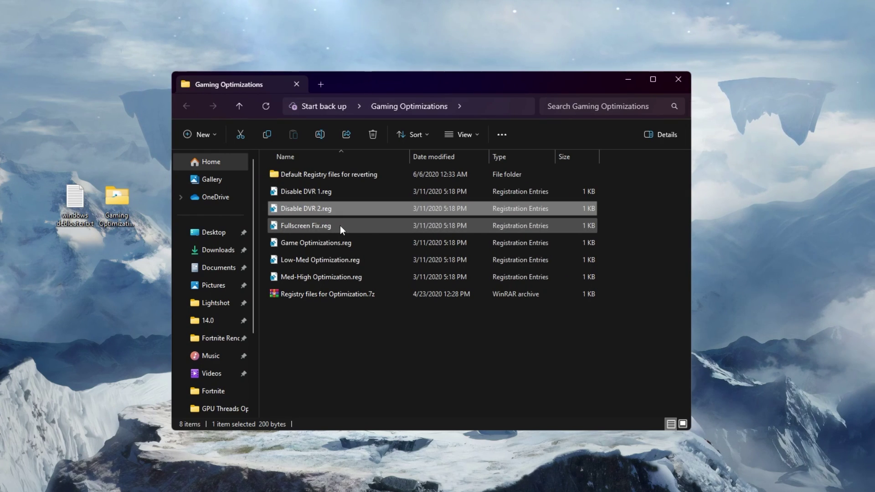
double_click(308, 225)
click(383, 369)
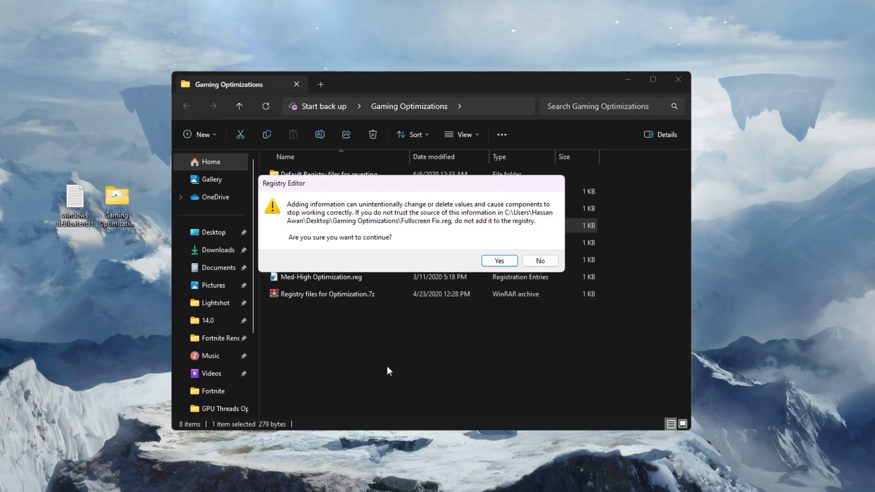
click(499, 261)
click(539, 248)
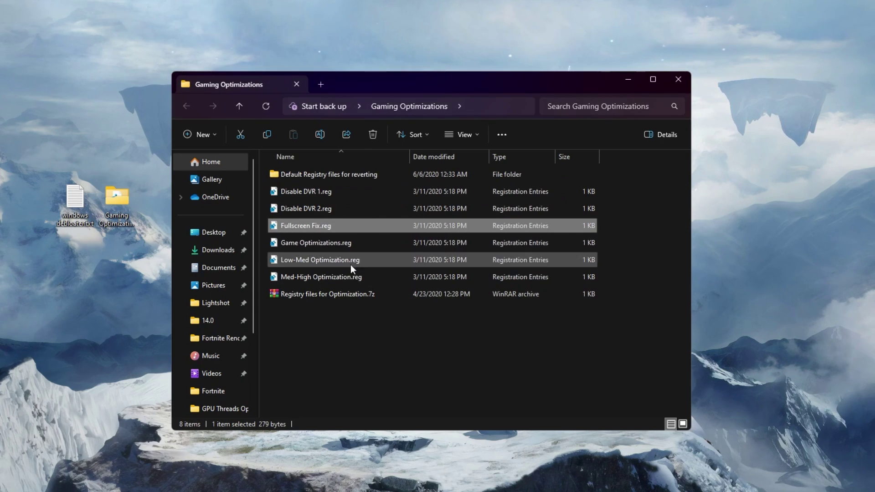
Step: Merge Game Optimizations.reg into the registry and dismiss the success message
double_click(318, 250)
click(350, 371)
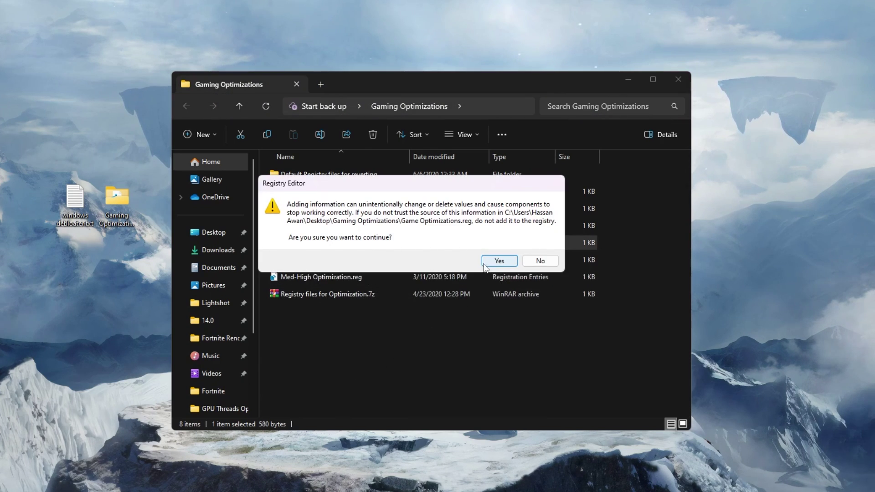
click(494, 259)
click(541, 248)
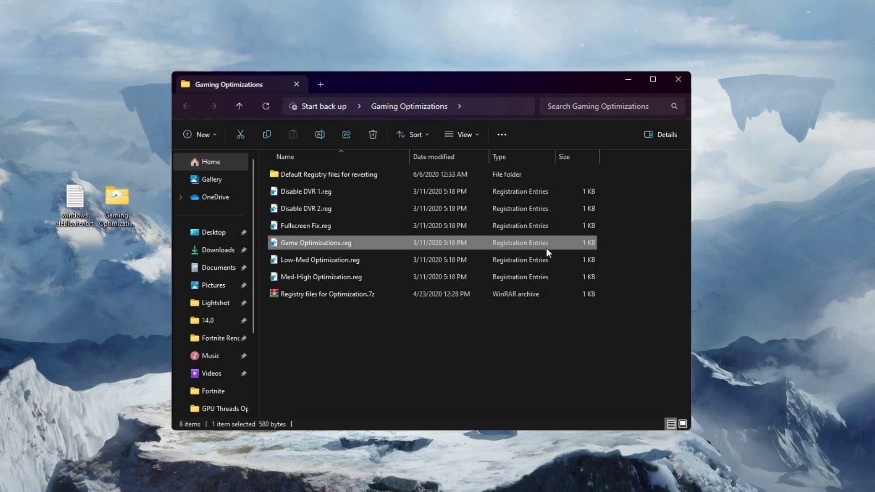
Step: Merge Med-High Optimization.reg into the registry, confirming the prompts
drag(631, 263, 383, 273)
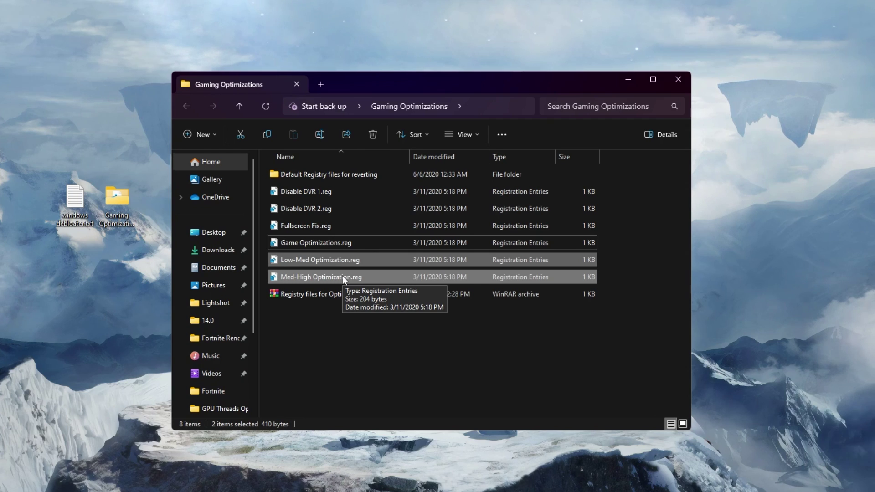
key(Escape)
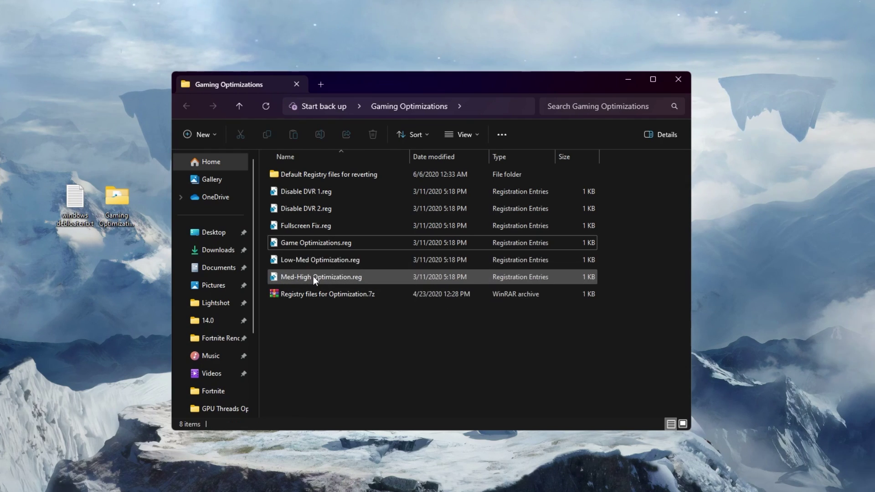
double_click(301, 276)
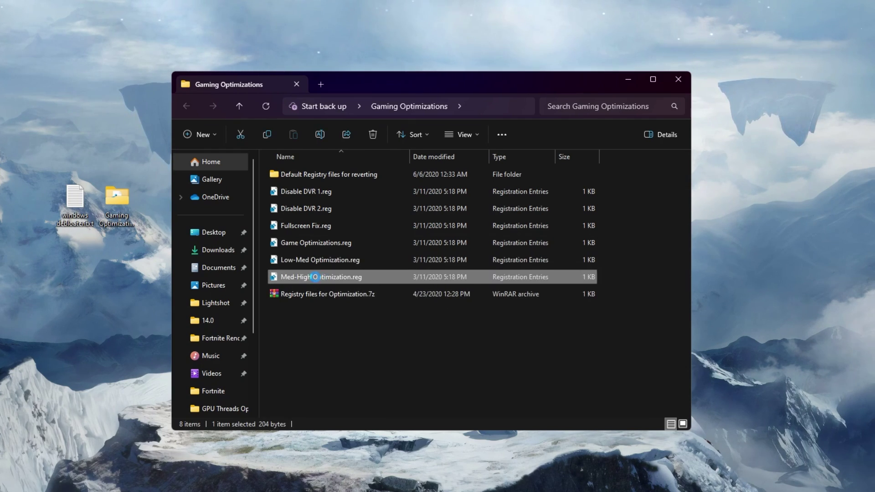
click(379, 369)
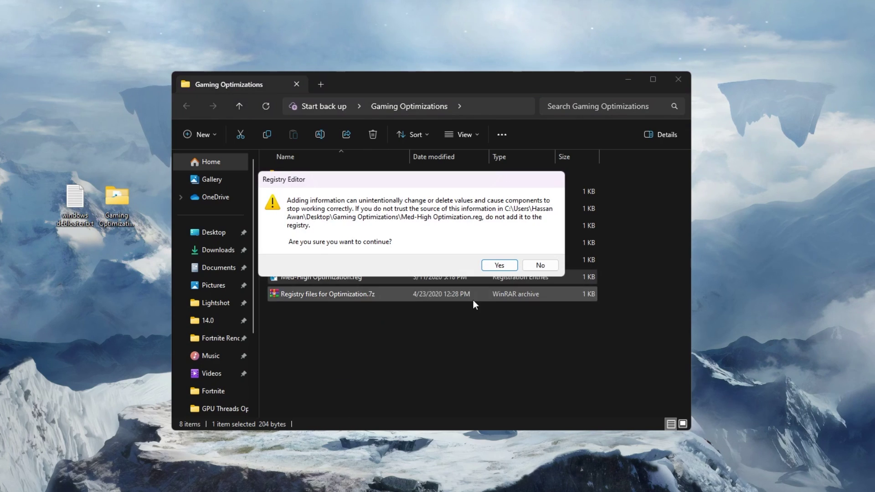
click(500, 261)
click(545, 249)
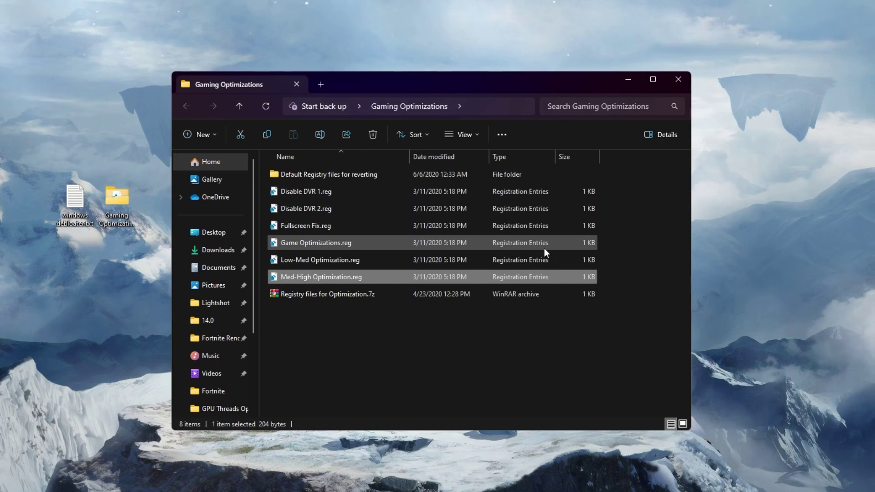
Step: Enter the Default Registry files for reverting folder and select its five Re-Enable files
drag(616, 191, 415, 276)
double_click(313, 174)
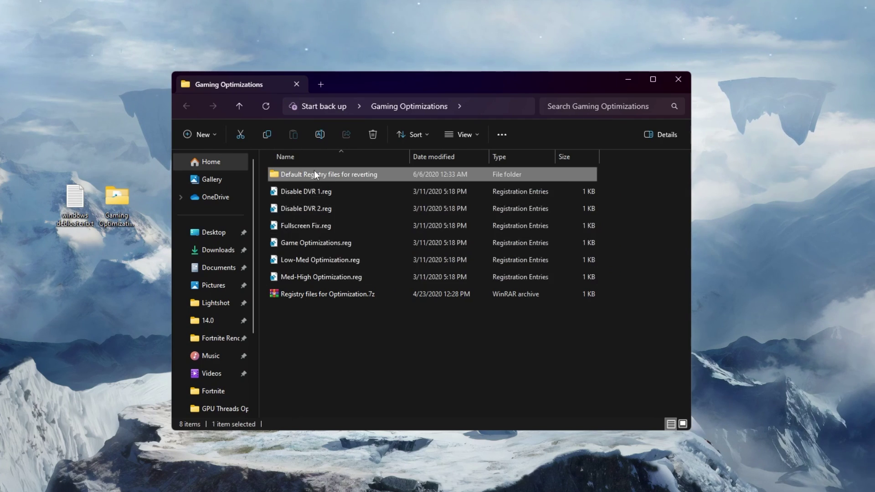
drag(314, 256, 401, 162)
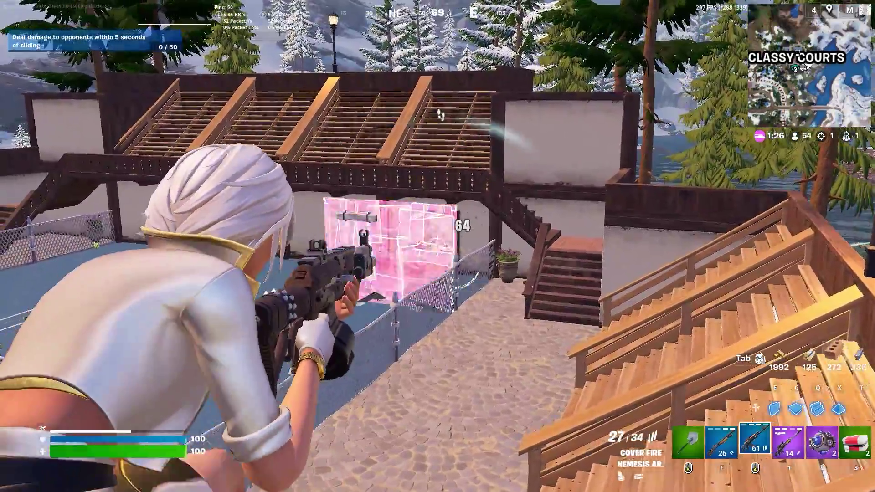
Step: At Classy Courts, sprint and slide, build a wall and stair ramp, then switch to the shotgun
key(w)
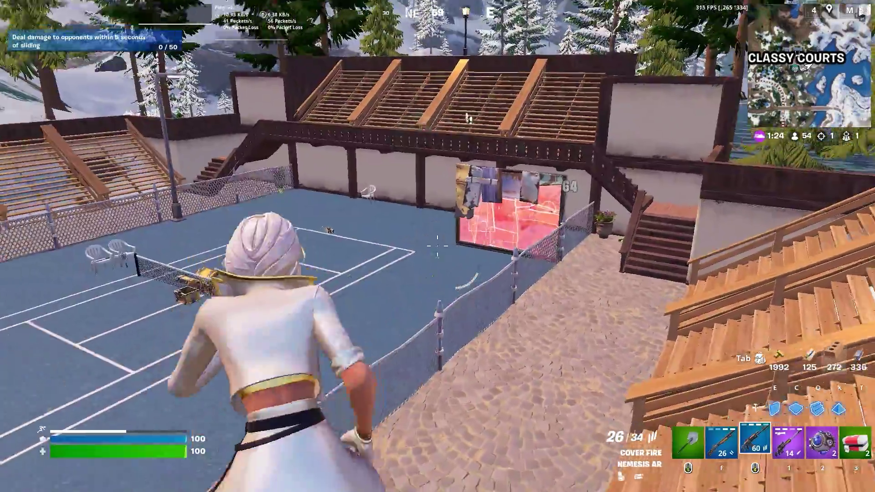
key(space)
key(ctrl)
key(q)
key(w)
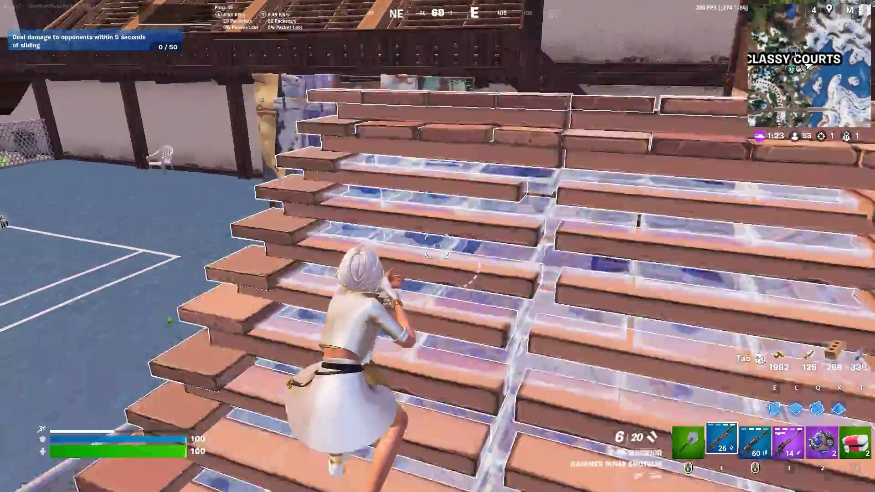